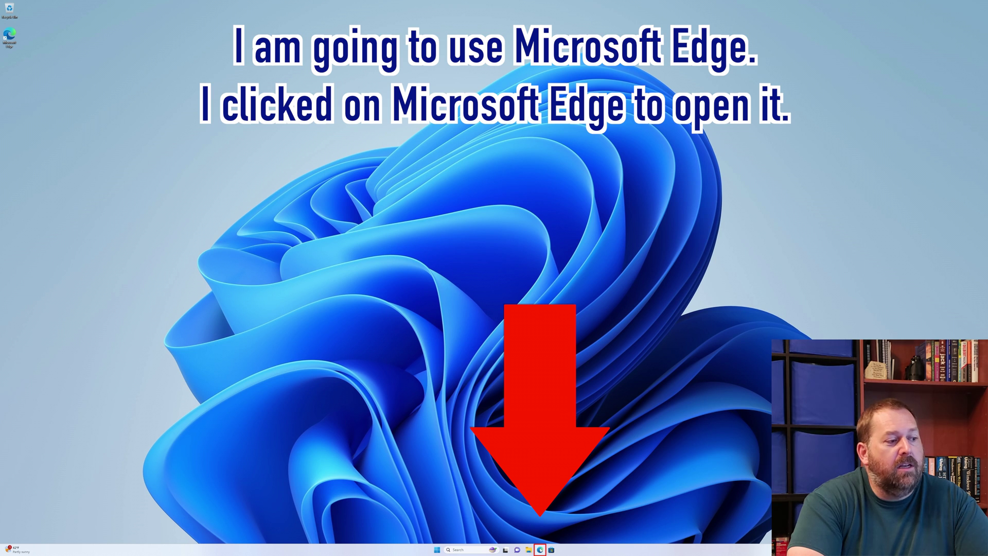
Launch Microsoft Edge and load duckduckgo.com.
{"action": "left_click", "coordinate": [540, 550]}
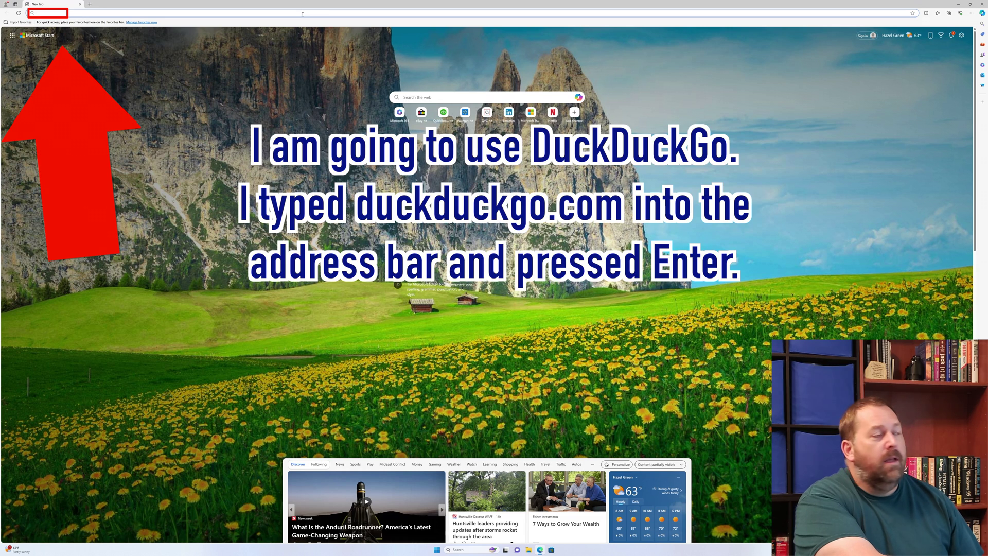
{"action": "type", "text": "duckduckgo.com"}
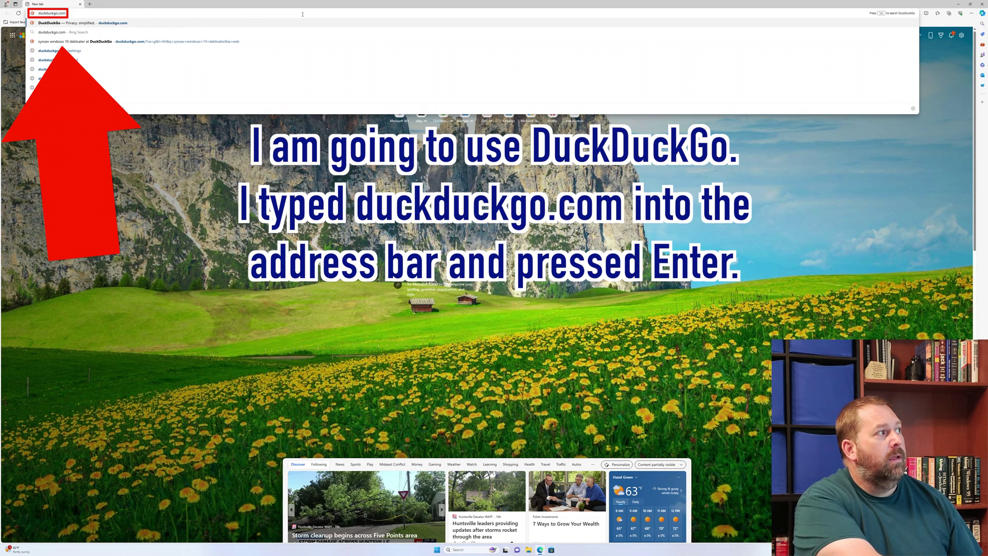
{"action": "key", "text": "Return"}
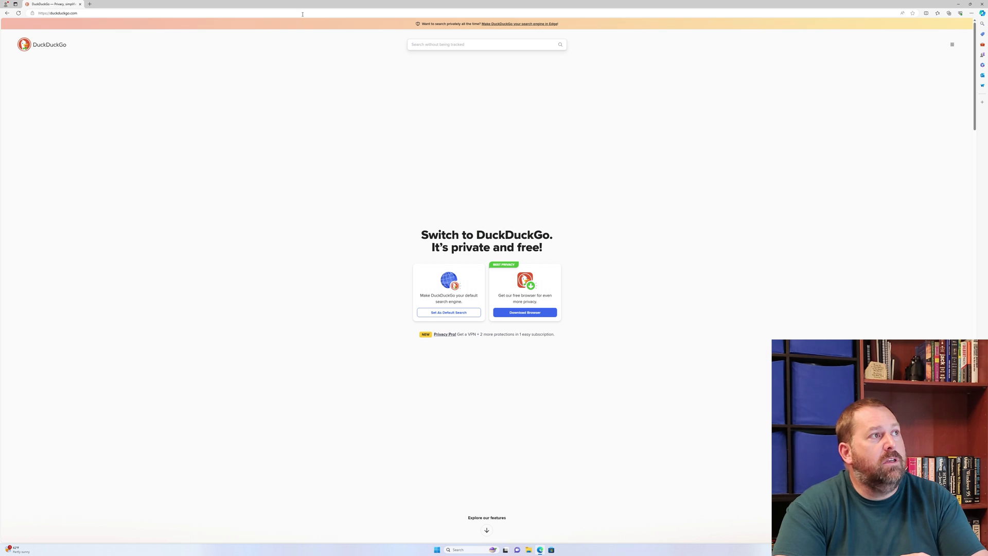
Enter the query 'syncex windows 10 debloater' in the DuckDuckGo search box.
{"action": "left_click", "coordinate": [463, 41]}
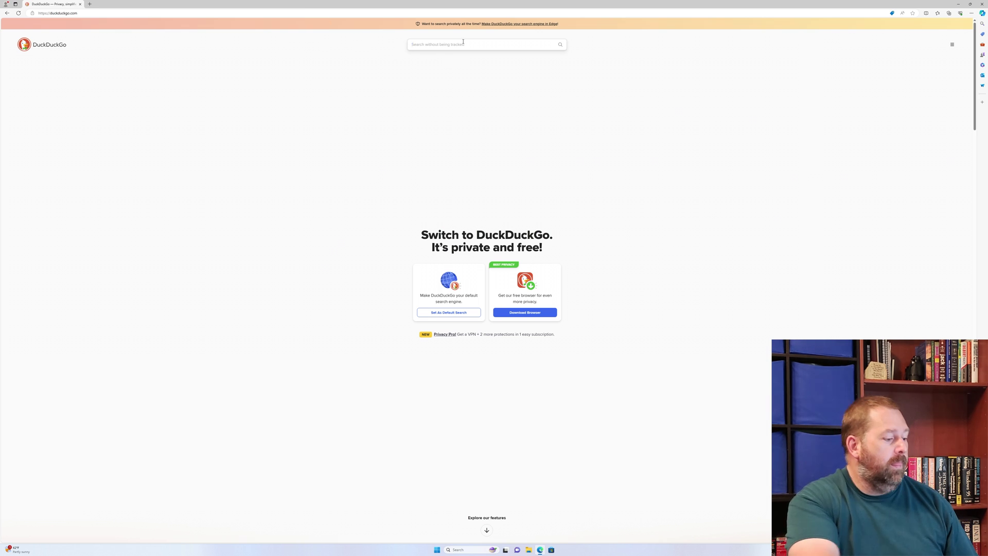
{"action": "type", "text": "syn"}
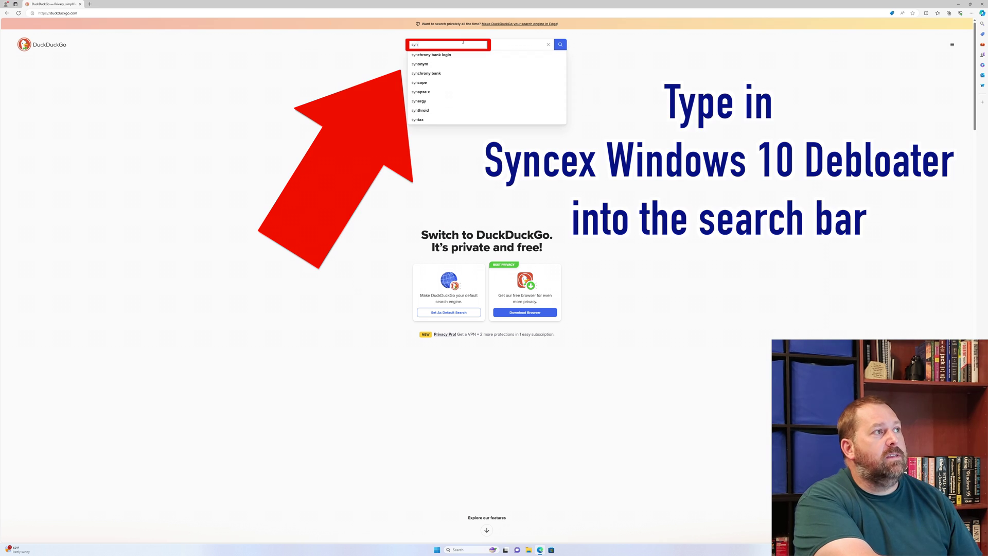
{"action": "type", "text": "cex"}
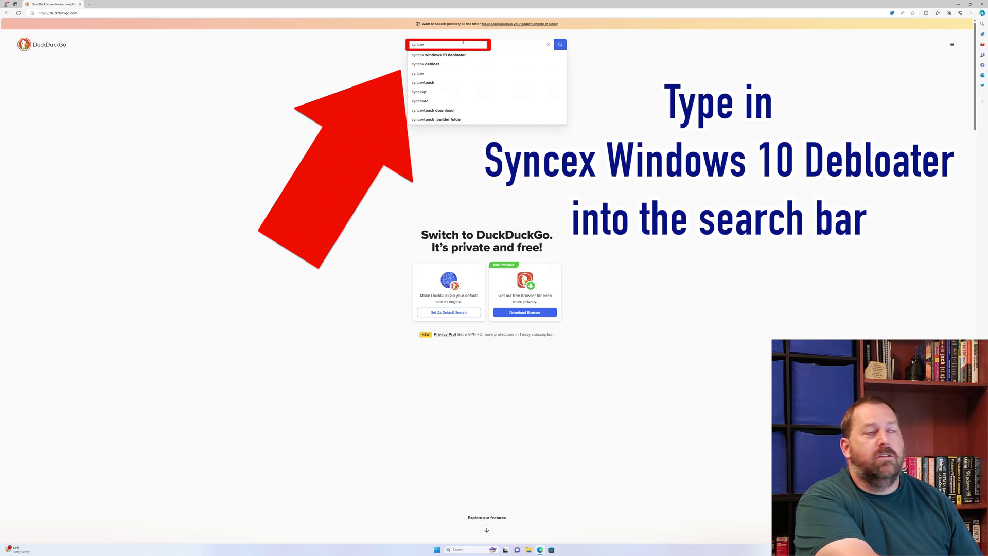
{"action": "type", "text": " windows"}
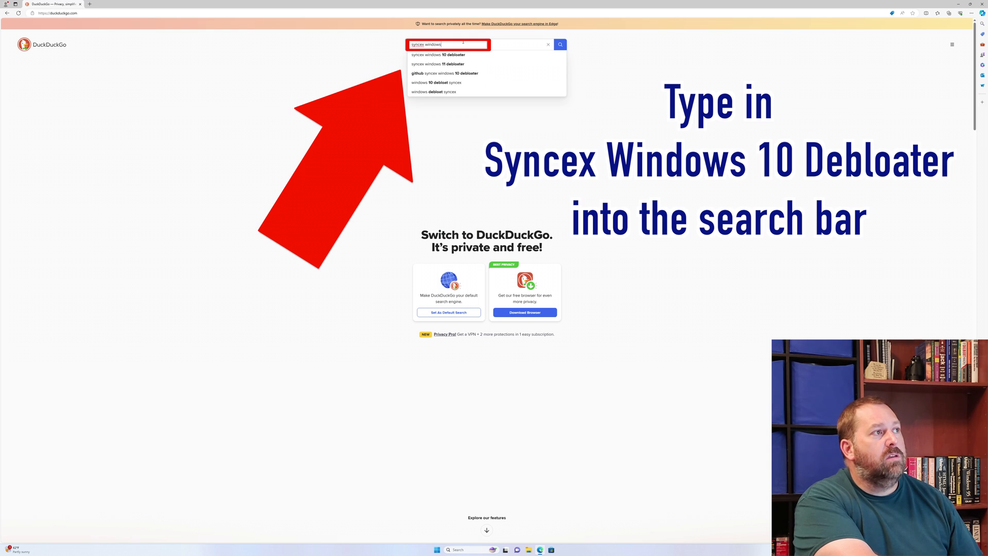
{"action": "type", "text": " 10 deb"}
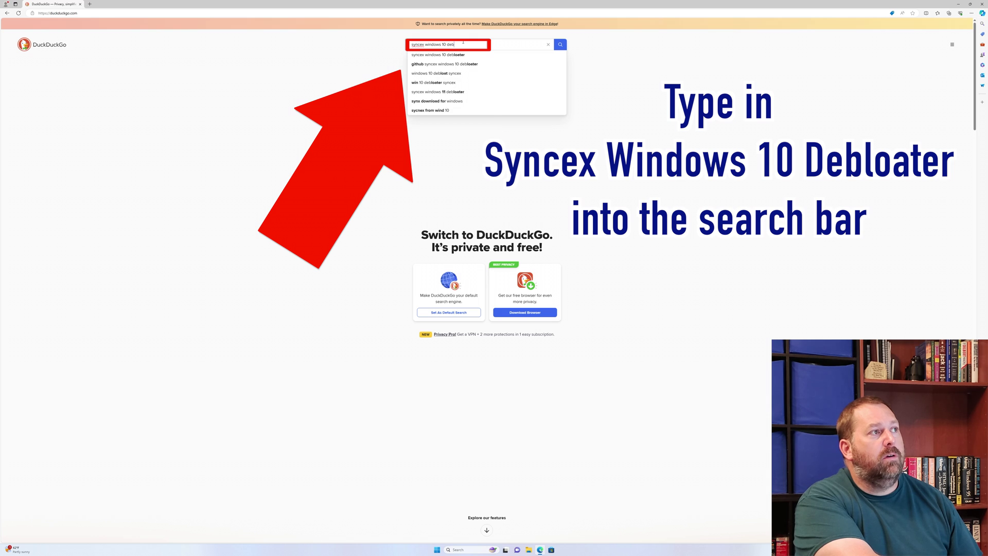
{"action": "type", "text": "loater"}
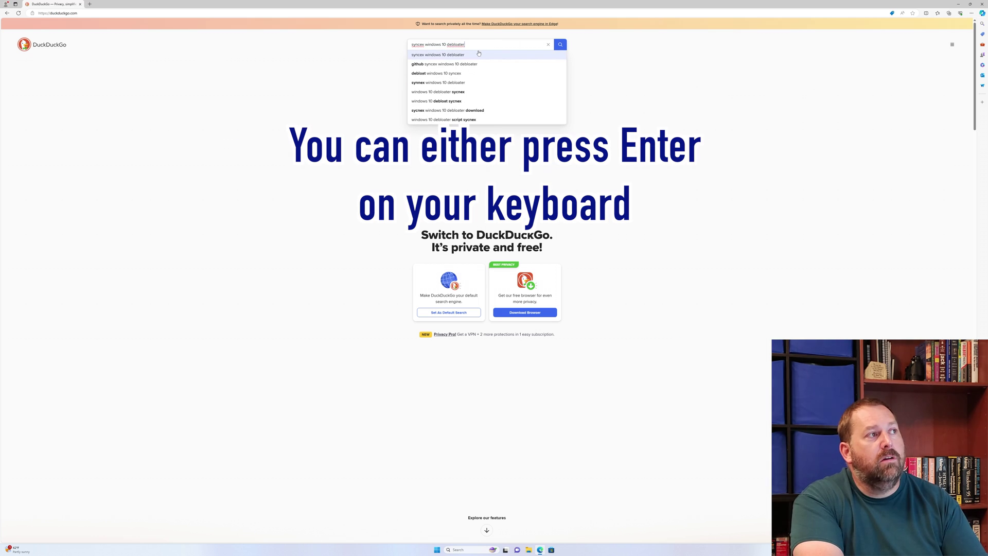
Run the search and open the Sycnex/Windows10Debloater GitHub repository result.
{"action": "left_click", "coordinate": [561, 45]}
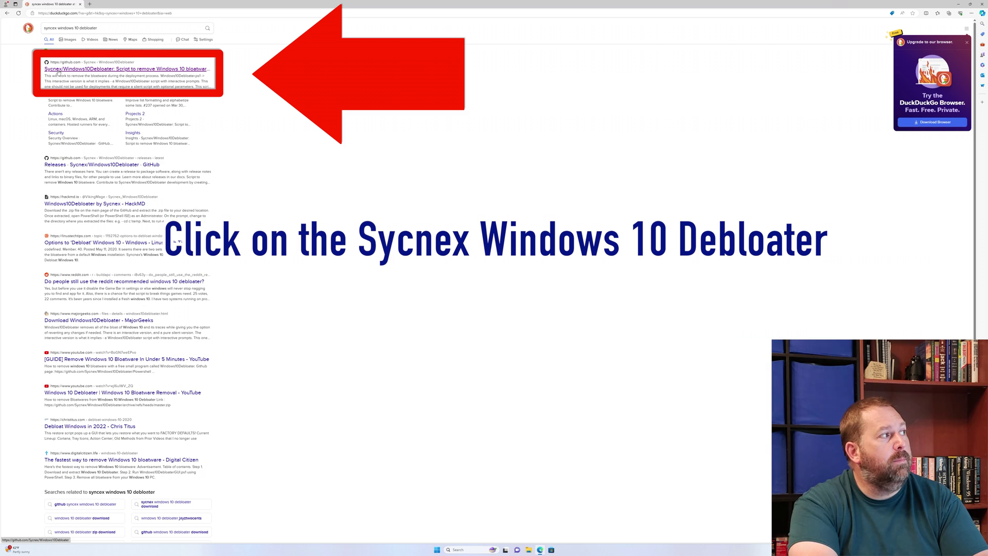
{"action": "left_click", "coordinate": [92, 71]}
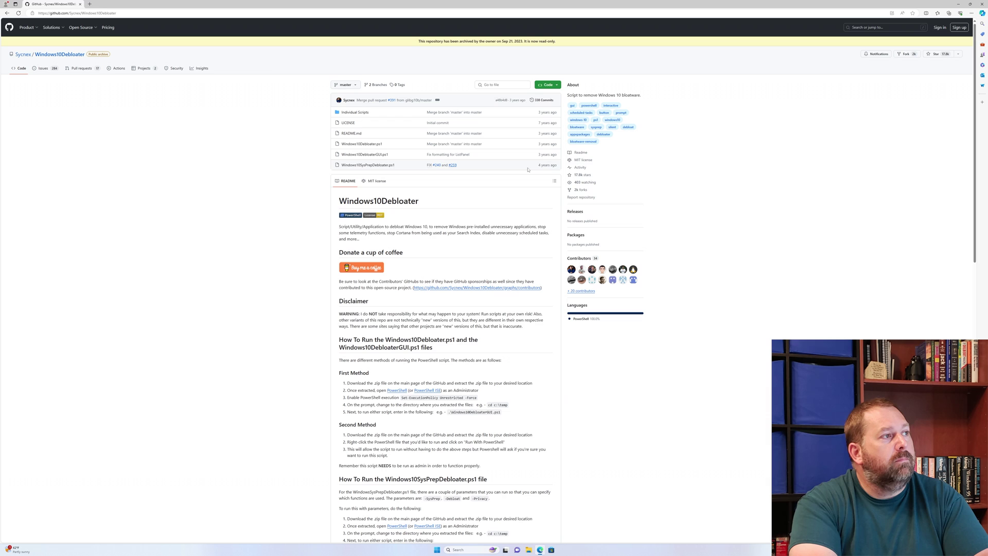
Download the repository via Code > Download ZIP and show Windows10Debloater-master.zip in its folder.
{"action": "left_click", "coordinate": [552, 86]}
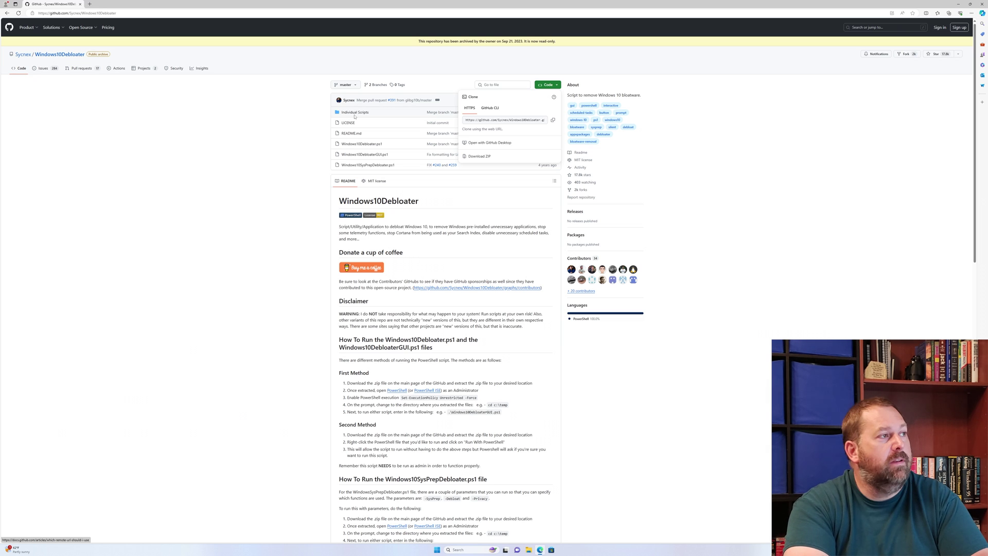
{"action": "left_click", "coordinate": [480, 157]}
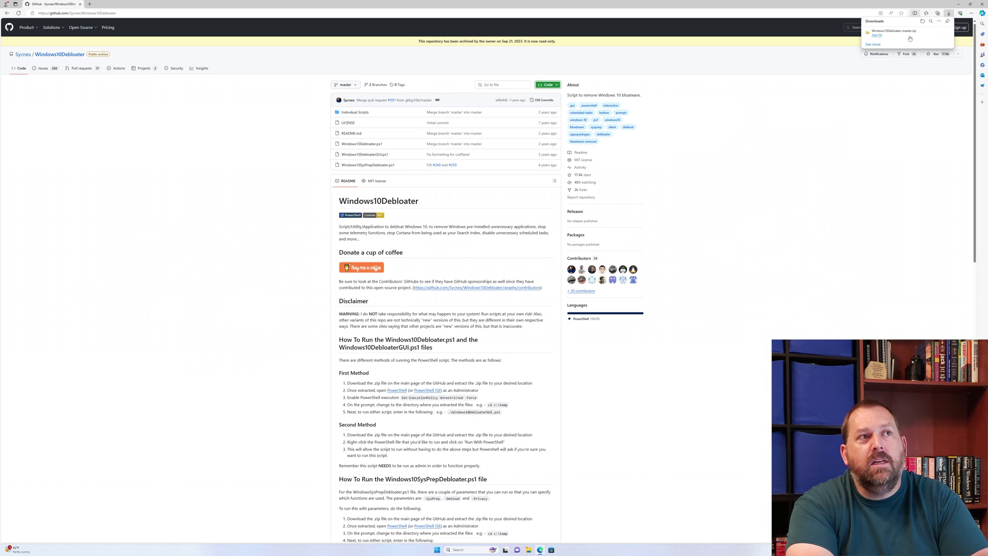
{"action": "mouse_move", "coordinate": [917, 38]}
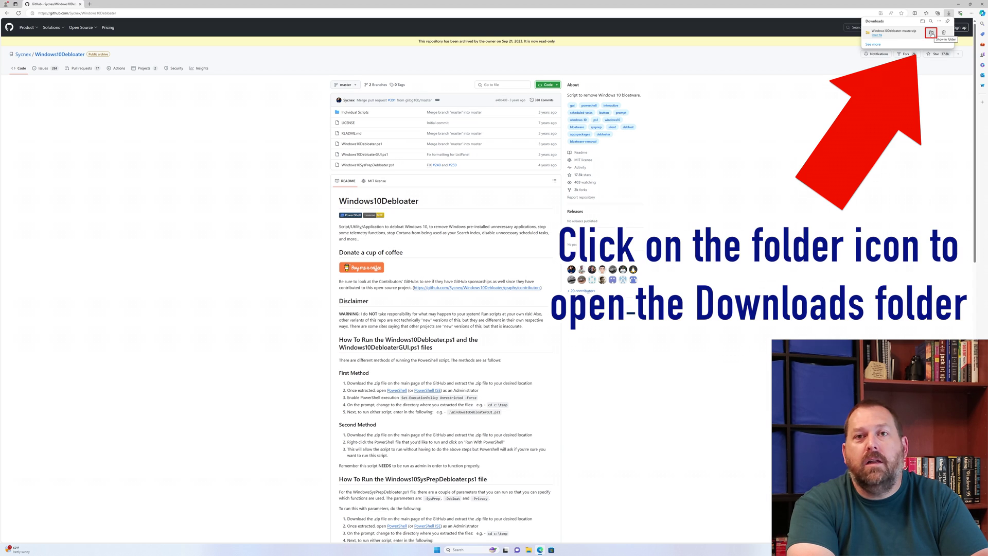
{"action": "left_click", "coordinate": [931, 34]}
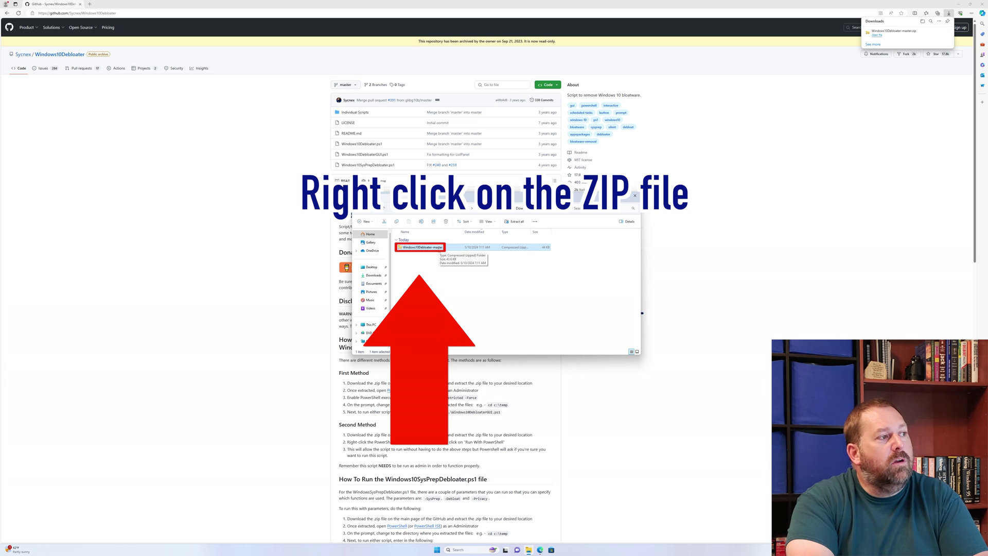
Extract Windows10Debloater-master.zip with Extract All, copying the destination path first.
{"action": "right_click", "coordinate": [439, 249]}
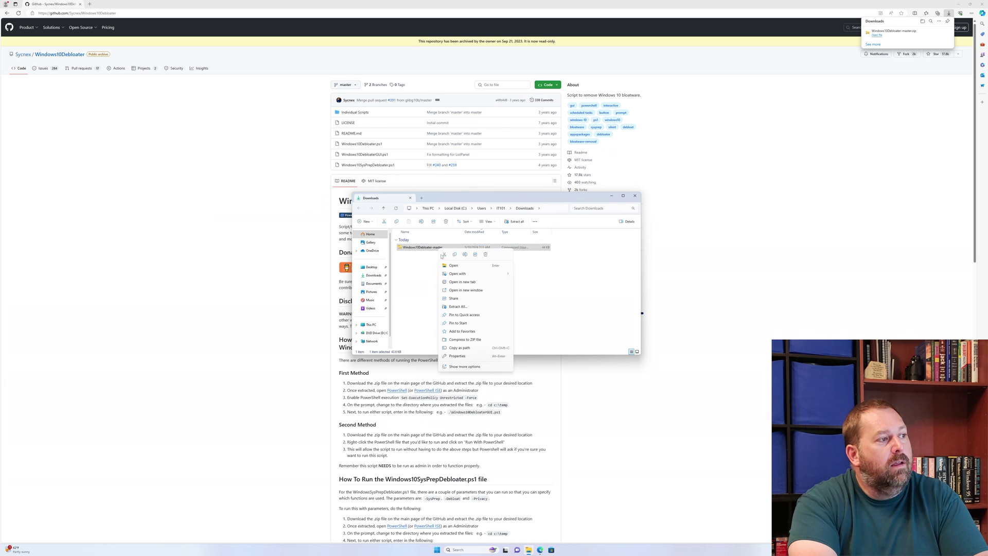
{"action": "left_click", "coordinate": [457, 307]}
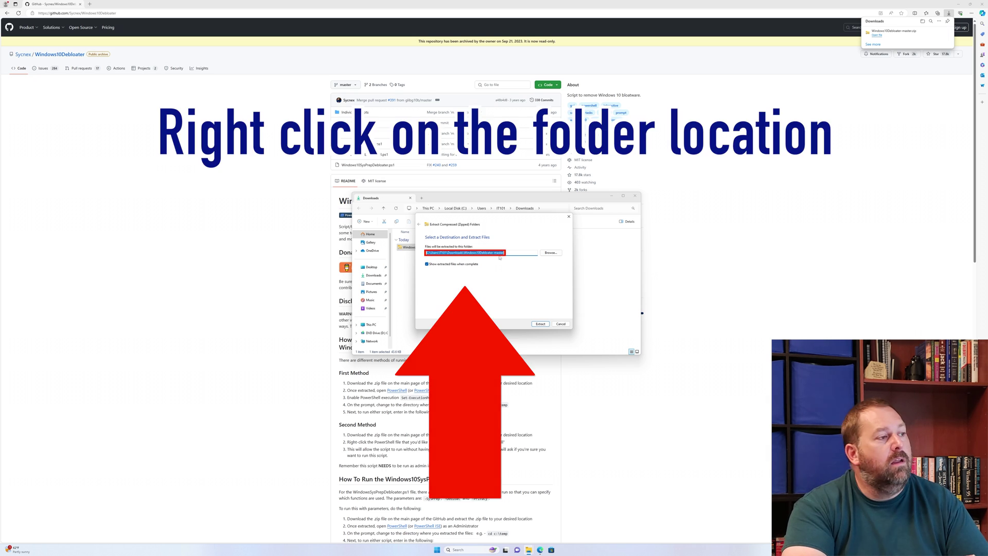
{"action": "right_click", "coordinate": [502, 253]}
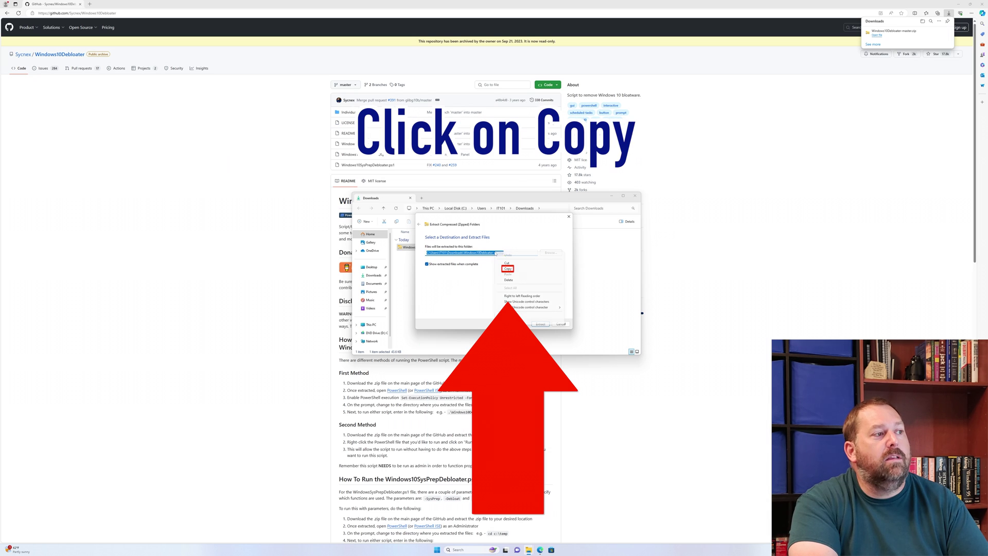
{"action": "left_click", "coordinate": [506, 269]}
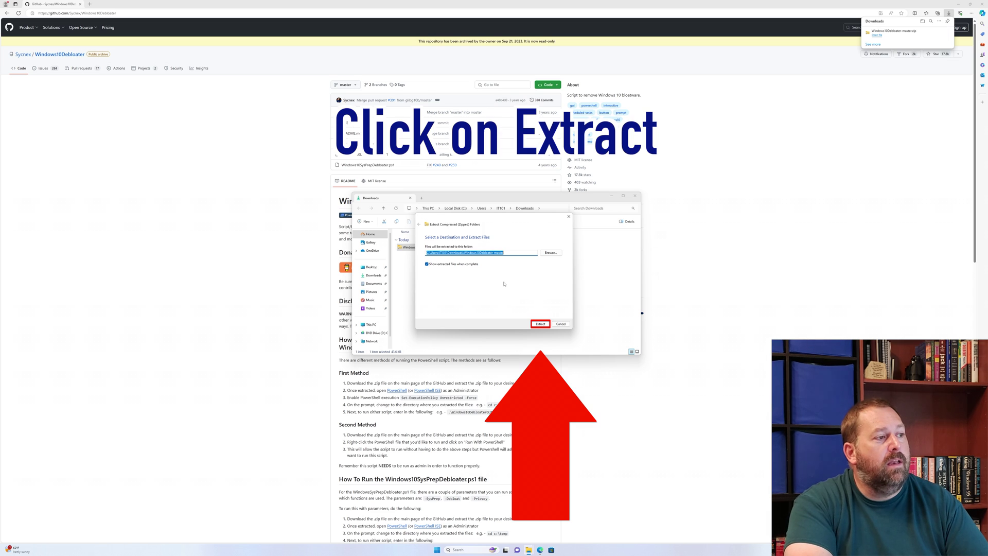
{"action": "left_click", "coordinate": [540, 324]}
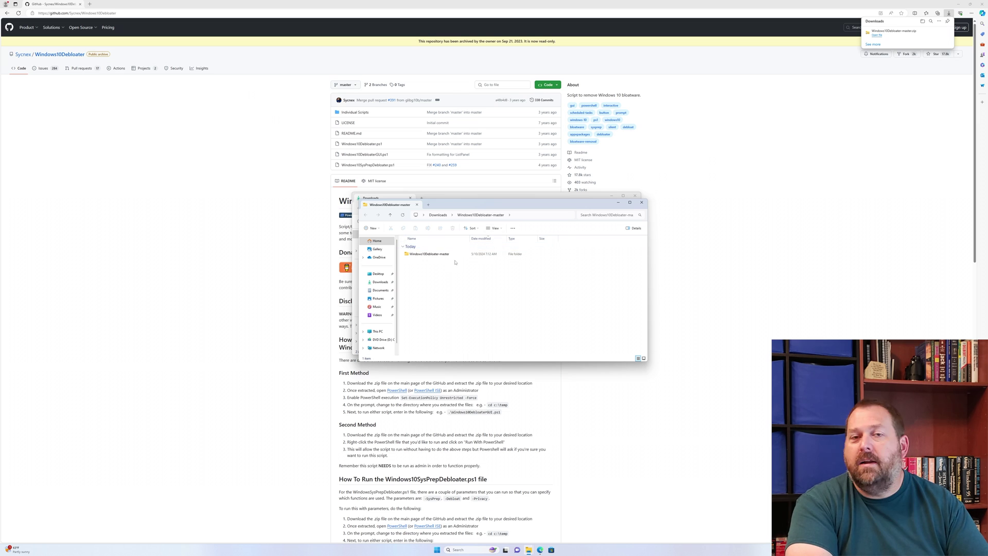
Open the inner Windows10Debloater-master folder to reveal the debloater scripts.
{"action": "left_click", "coordinate": [431, 255]}
{"action": "double_click", "coordinate": [430, 255]}
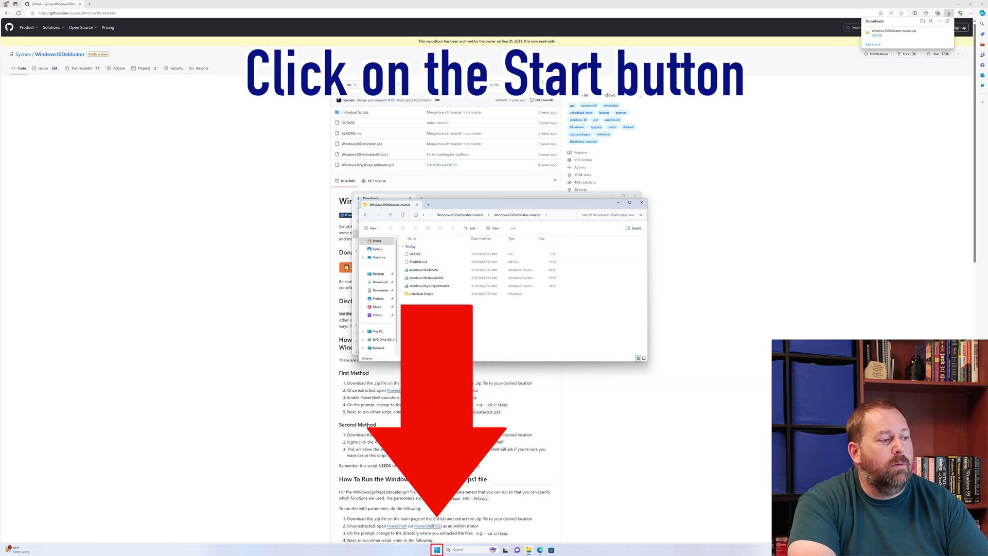
Search the Start menu for powershell and run Windows PowerShell as administrator.
{"action": "left_click", "coordinate": [437, 549]}
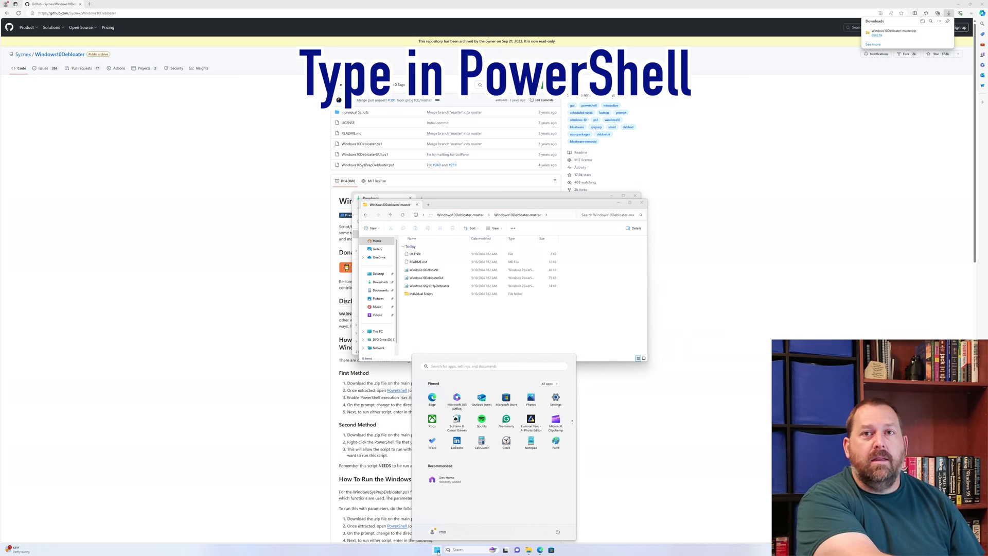
{"action": "type", "text": "power"}
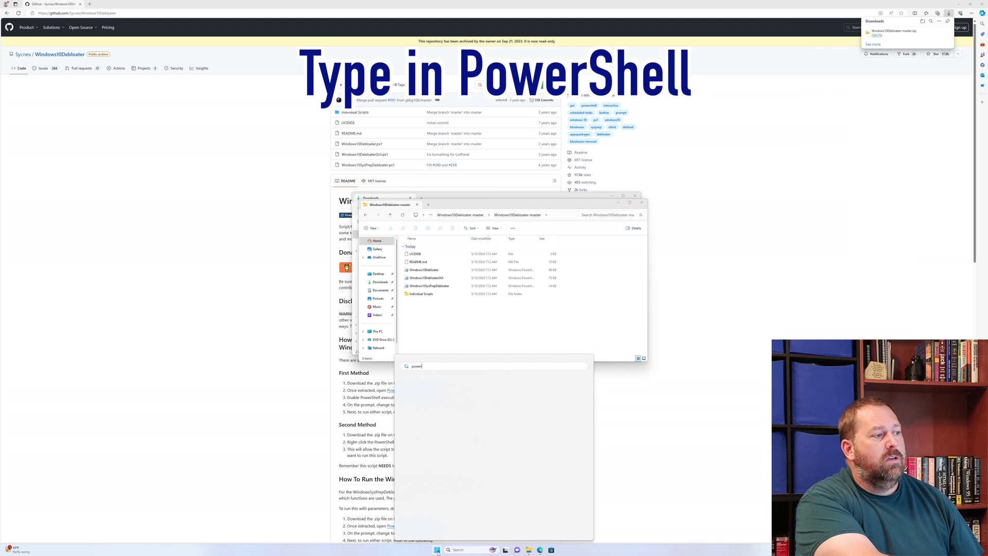
{"action": "type", "text": "shell"}
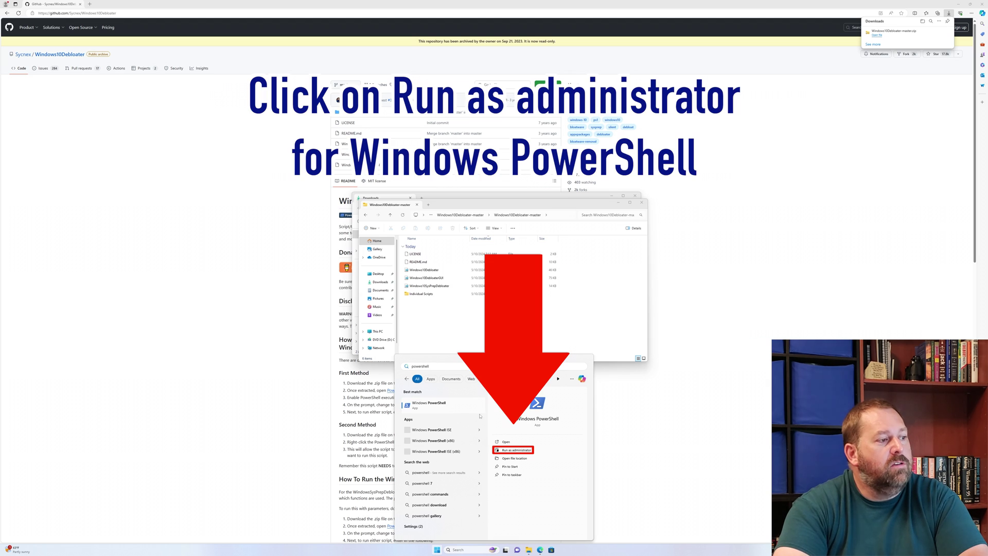
{"action": "left_click", "coordinate": [515, 450]}
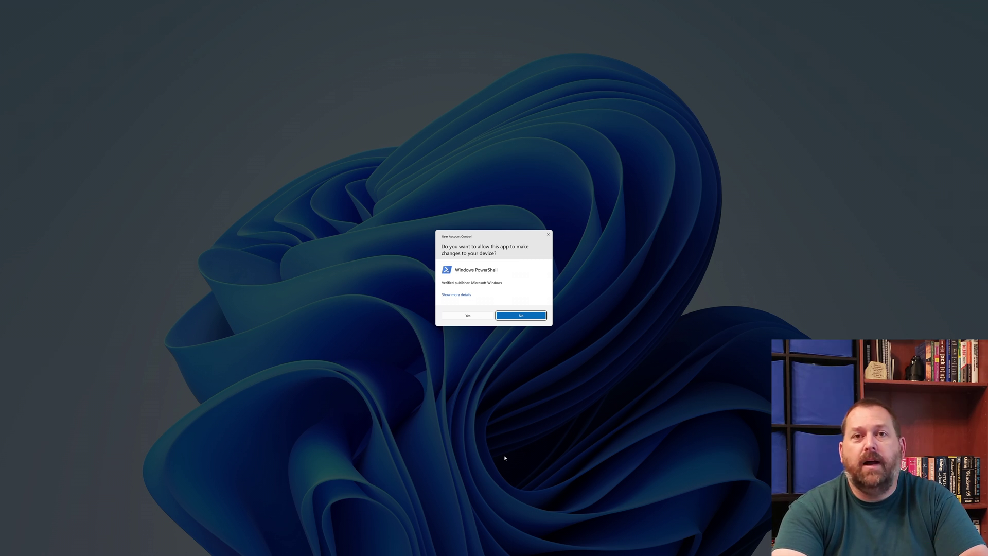
Approve the User Account Control prompt for Windows PowerShell.
{"action": "left_click", "coordinate": [477, 316]}
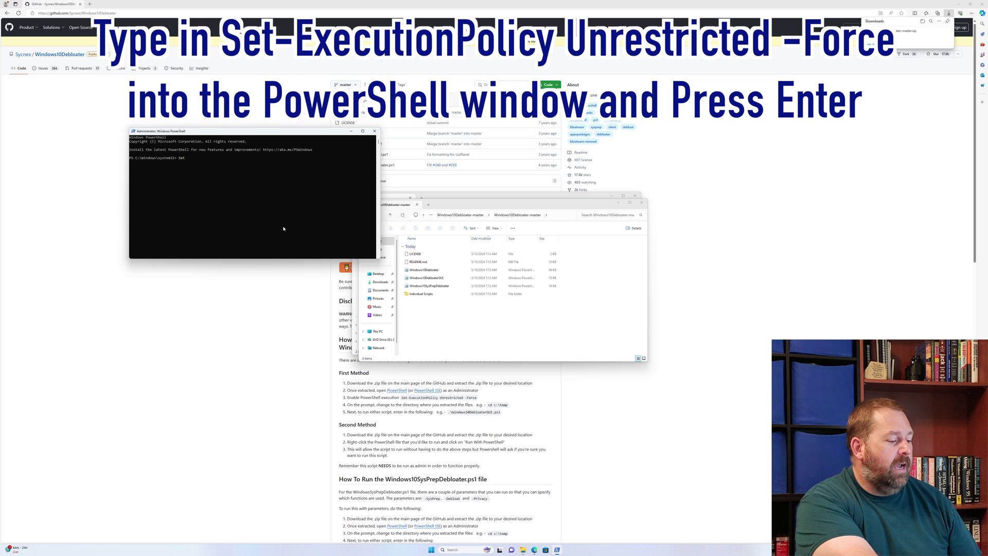
Run Set-ExecutionPolicy Unrestricted -Force, correcting a typo along the way.
{"action": "type", "text": "Executu"}
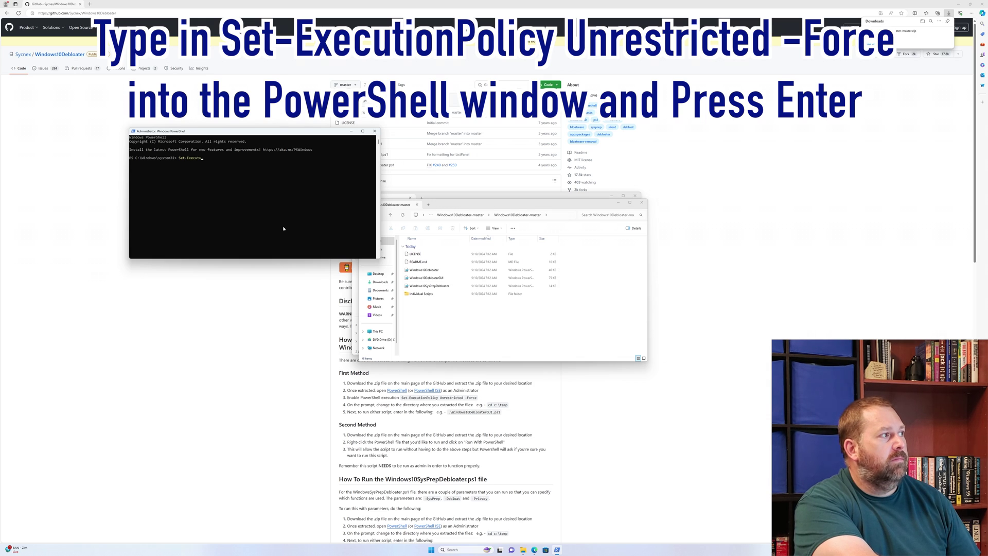
{"action": "key", "text": "BackSpace"}
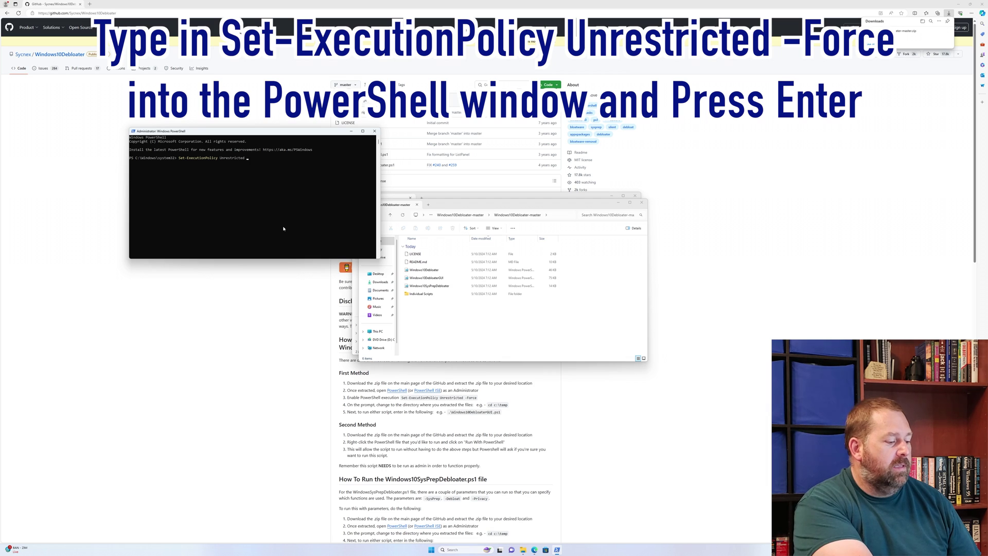
{"action": "type", "text": "-Force"}
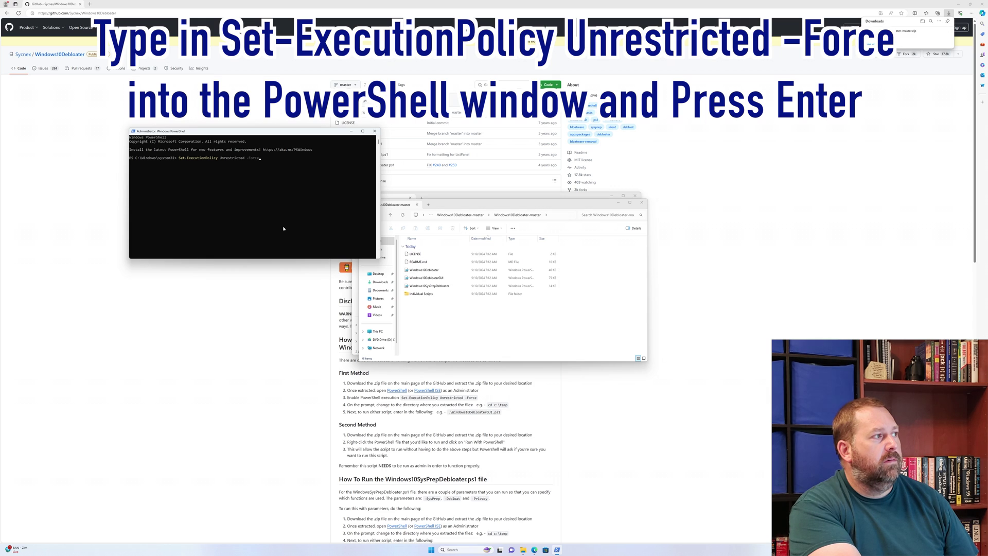
{"action": "key", "text": "Return"}
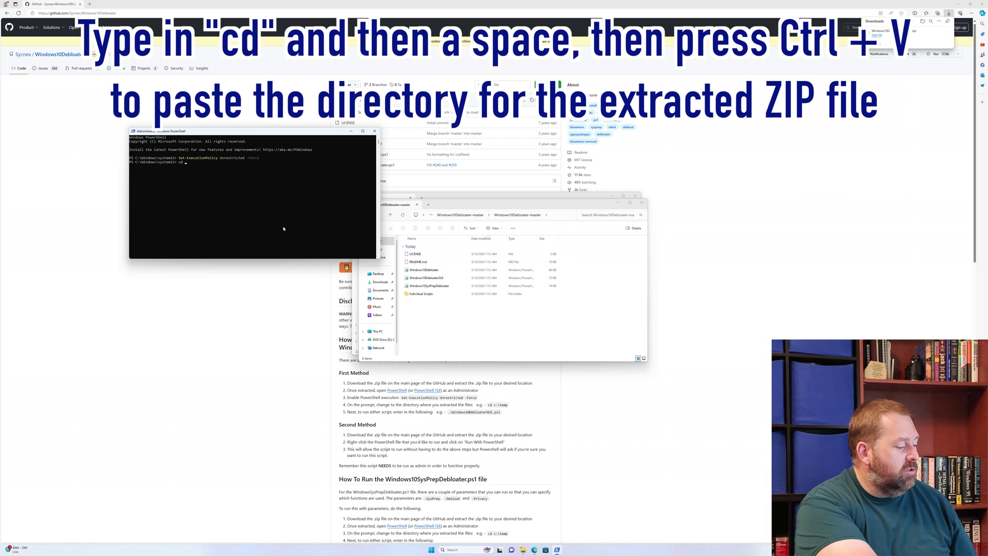
Change into the pasted extracted-folder path, then start entering cd Windows10Debloater-master.
{"action": "key", "text": "ctrl+v"}
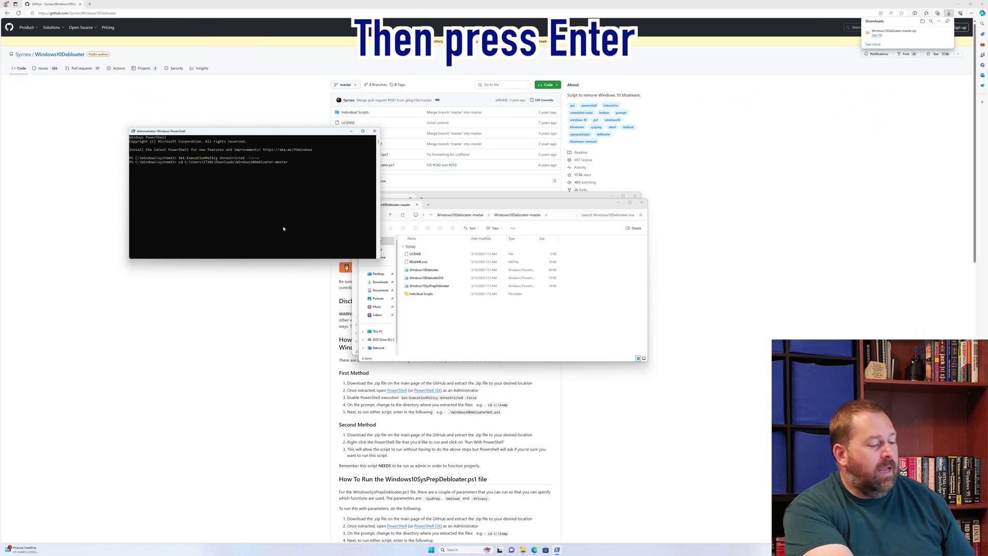
{"action": "key", "text": "Return"}
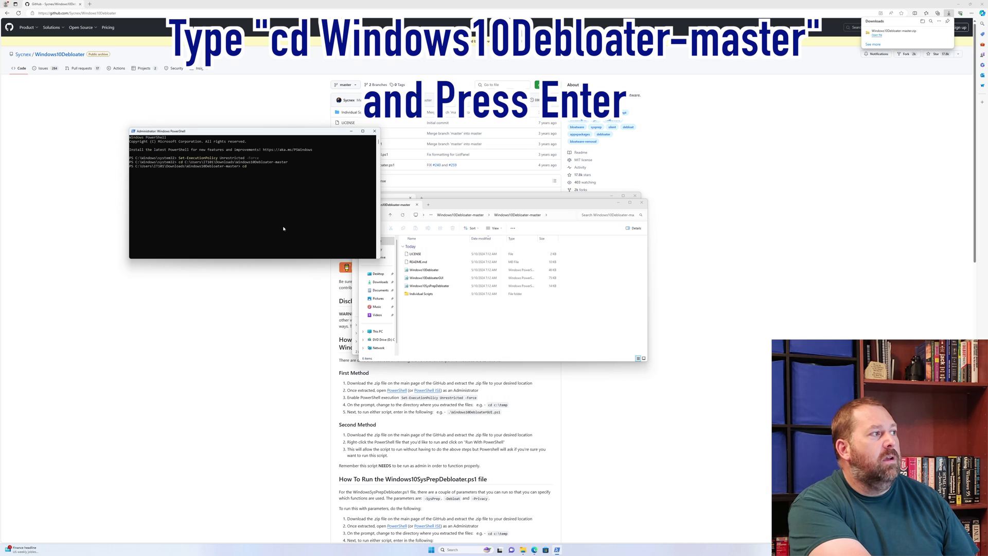
{"action": "type", "text": "Windows10"}
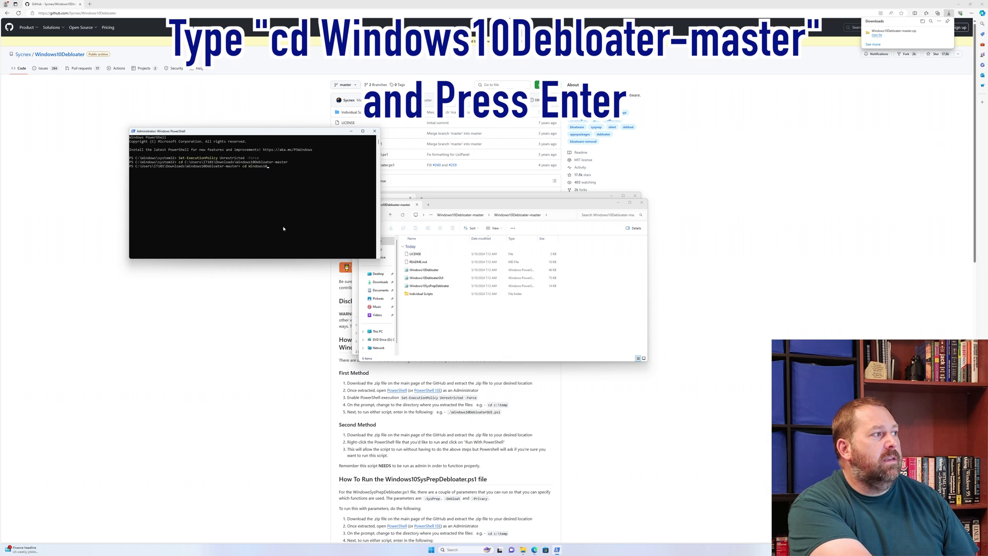
{"action": "type", "text": "Debloater-master"}
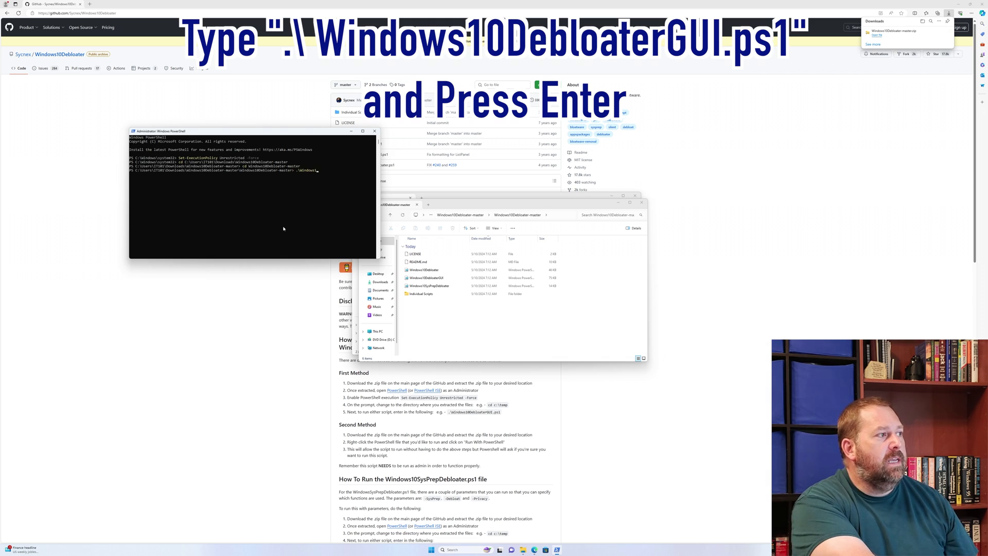
Launch .\Windows10DebloaterGUI.ps1 and allow it to run once at the security warning.
{"action": "type", "text": "loat"}
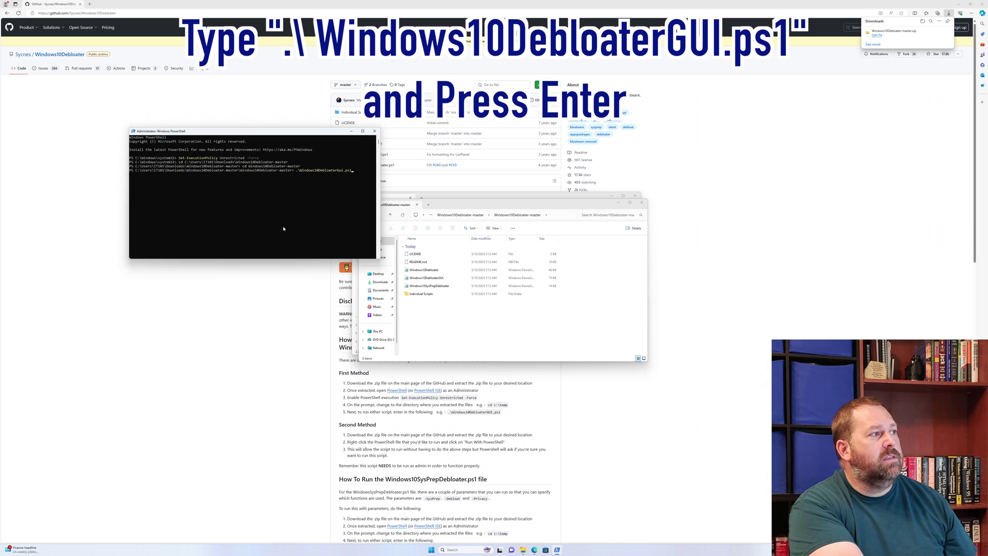
{"action": "type", "text": "erGui.ps1"}
{"action": "key", "text": "Return"}
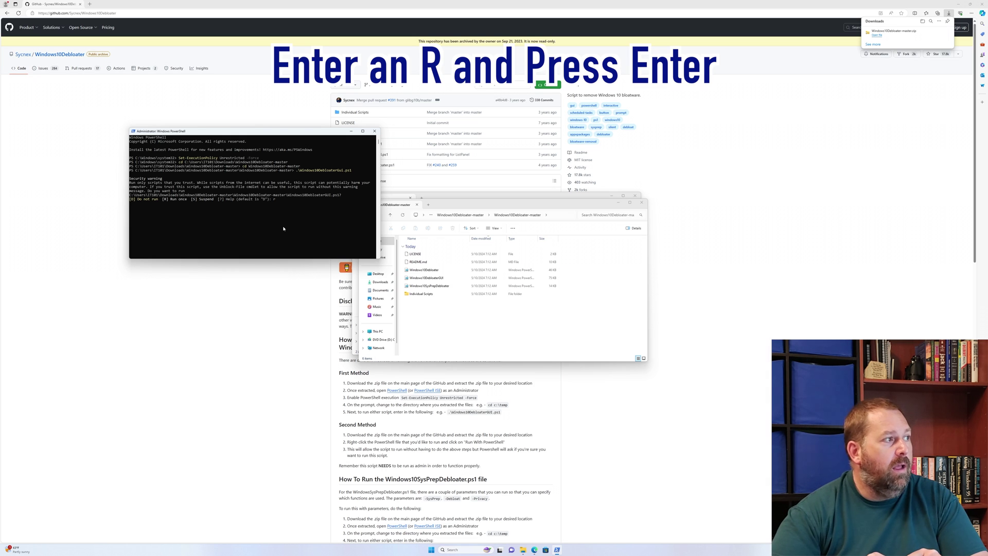
{"action": "key", "text": "Return"}
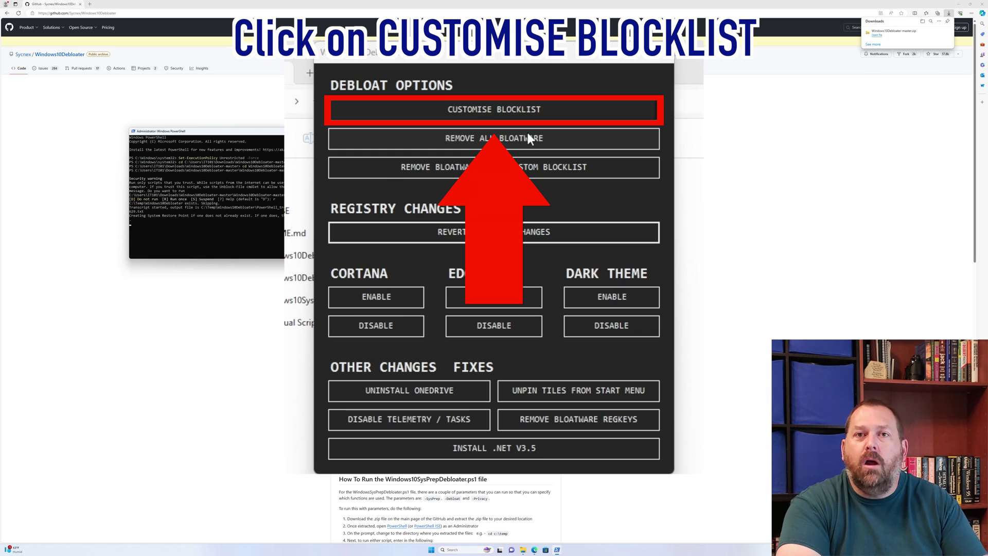
Keep Microsoft.WindowsCalculator off the custom blocklist and save the lists to custom-lists.ps1.
{"action": "left_click", "coordinate": [484, 109]}
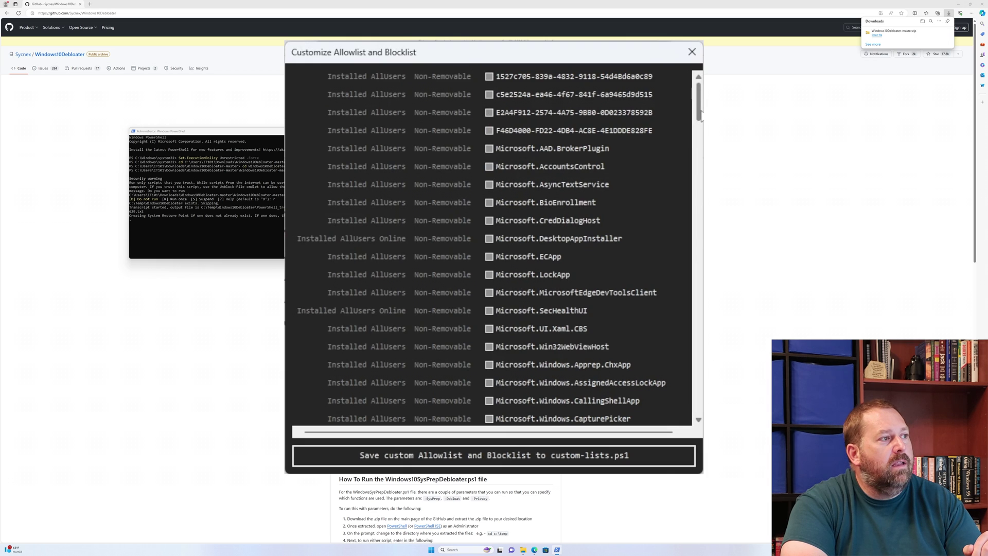
{"action": "scroll", "coordinate": [702, 129], "scroll_direction": "down", "scroll_amount": 1}
{"action": "scroll", "coordinate": [702, 129], "scroll_direction": "down", "scroll_amount": 10}
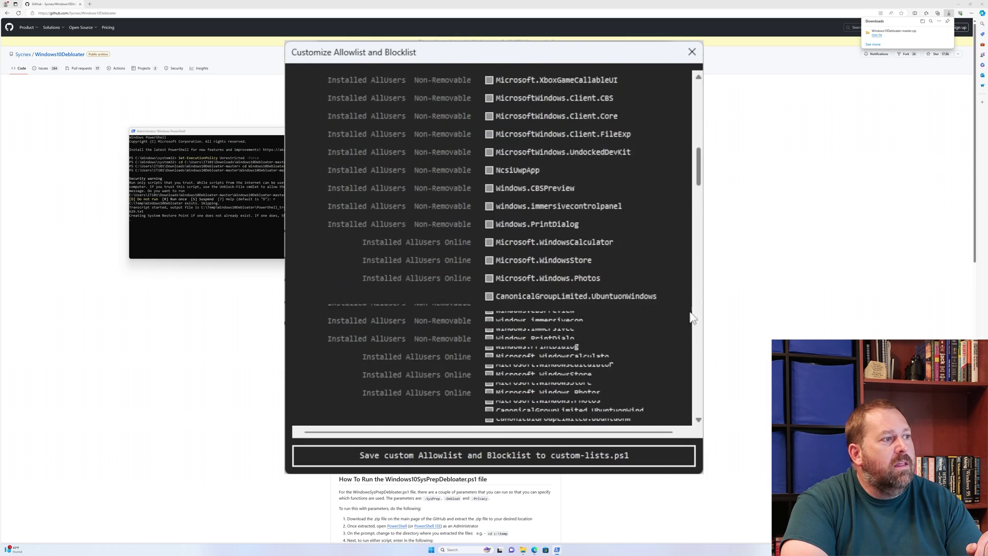
{"action": "scroll", "coordinate": [681, 390], "scroll_direction": "up", "scroll_amount": 10}
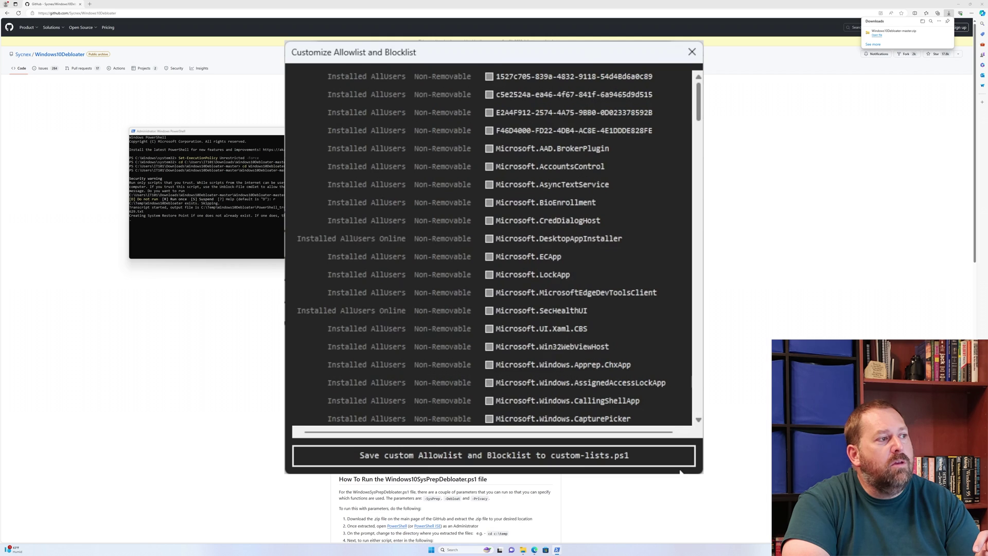
{"action": "scroll", "coordinate": [663, 411], "scroll_direction": "down", "scroll_amount": 15}
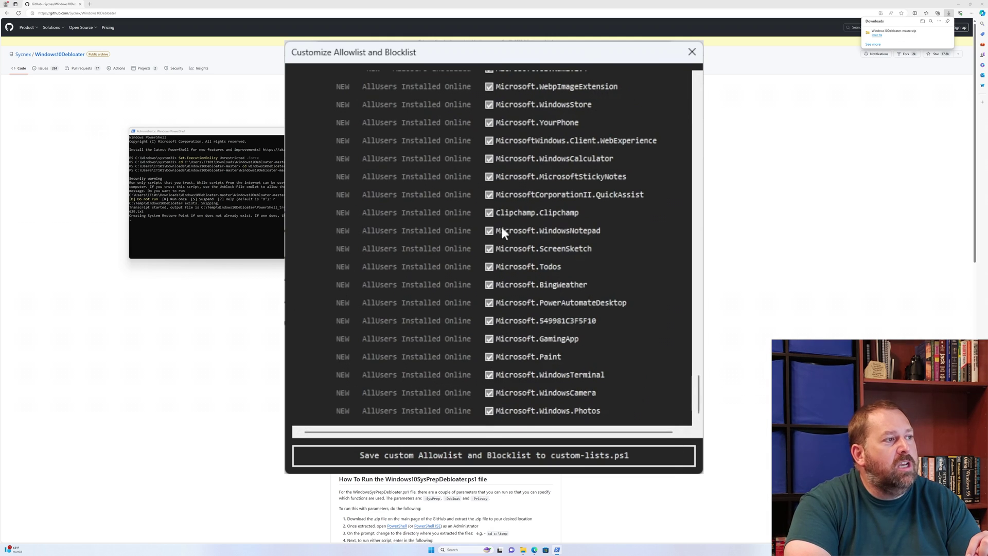
{"action": "left_click", "coordinate": [488, 160]}
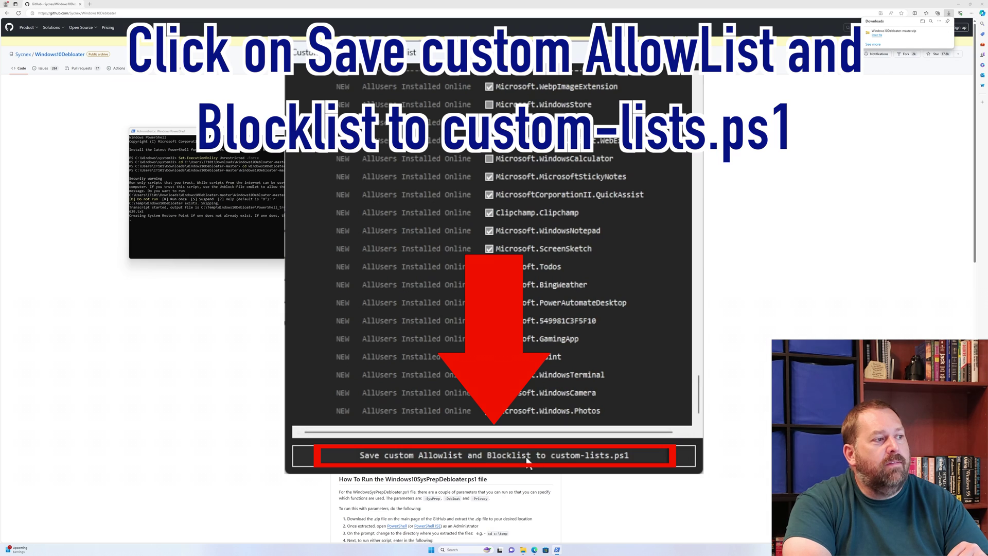
{"action": "left_click", "coordinate": [527, 459]}
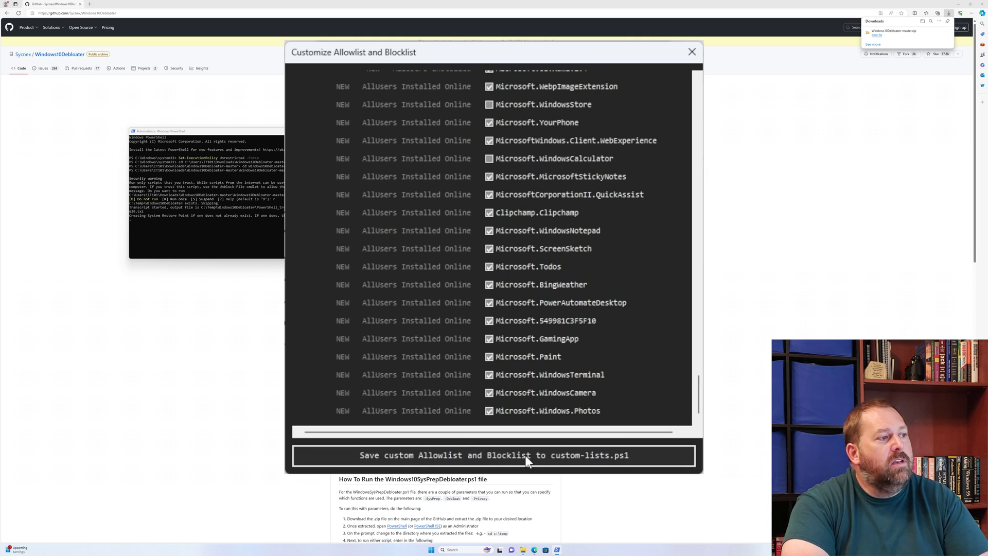
{"action": "left_click", "coordinate": [692, 52]}
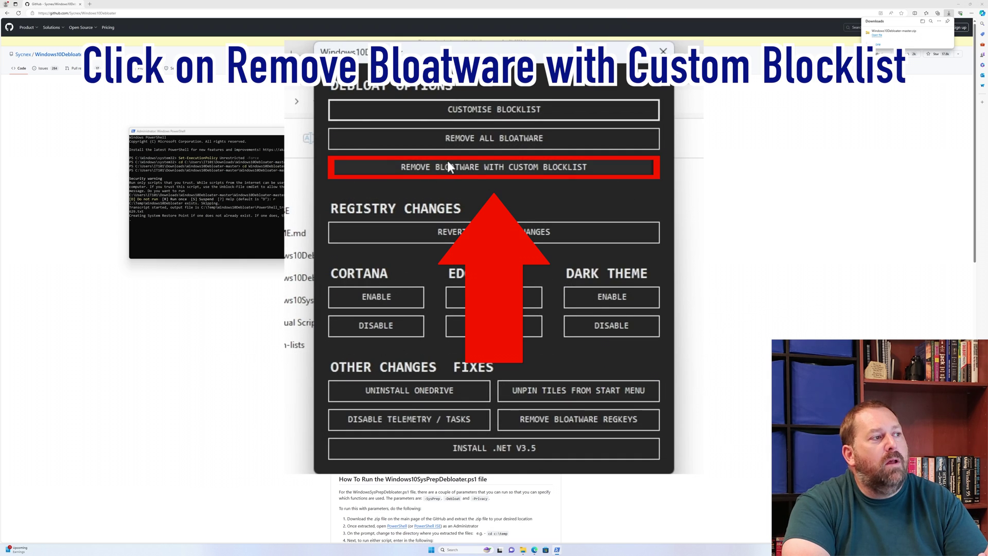
Remove the bloatware named in the saved custom blocklist.
{"action": "left_click", "coordinate": [587, 173]}
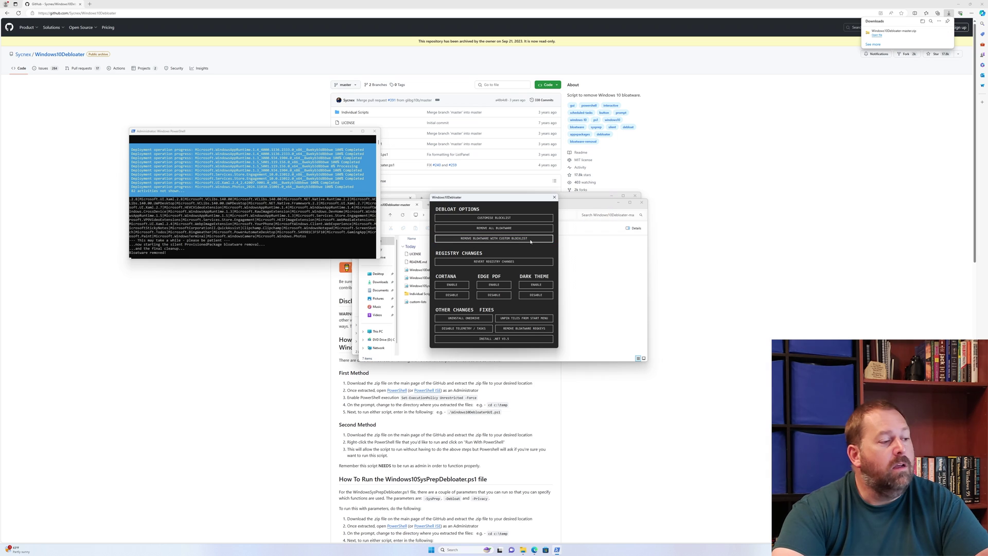
{"action": "left_click", "coordinate": [431, 550]}
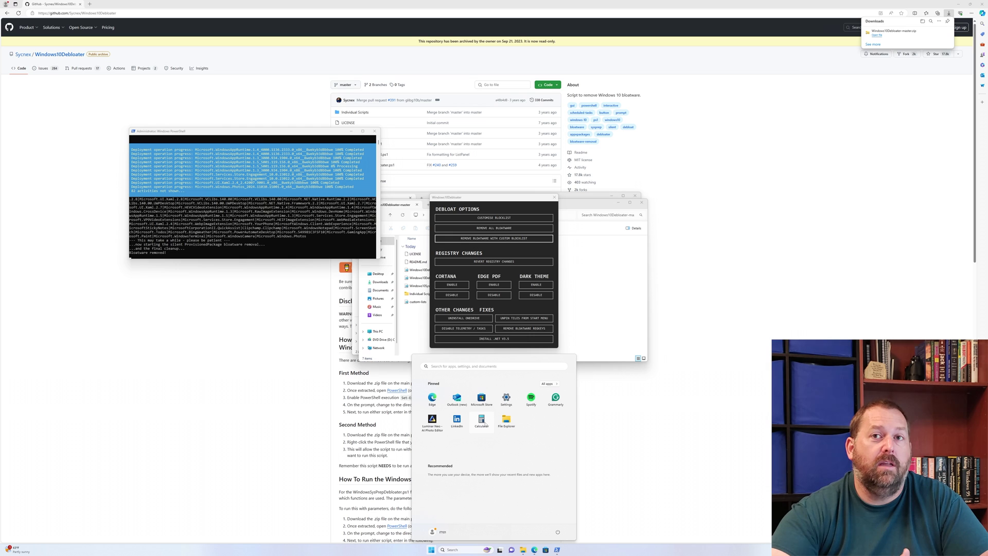
{"action": "left_click", "coordinate": [457, 286]}
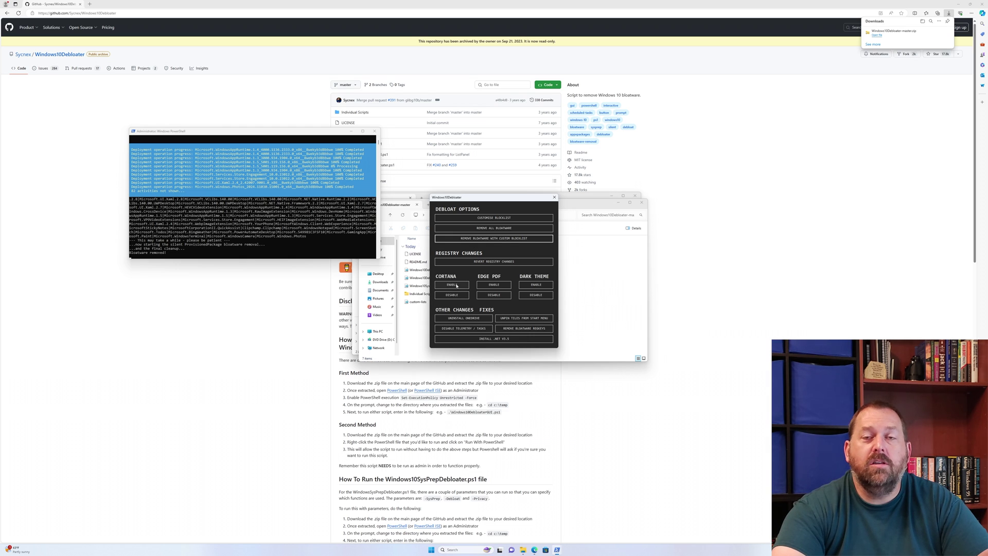